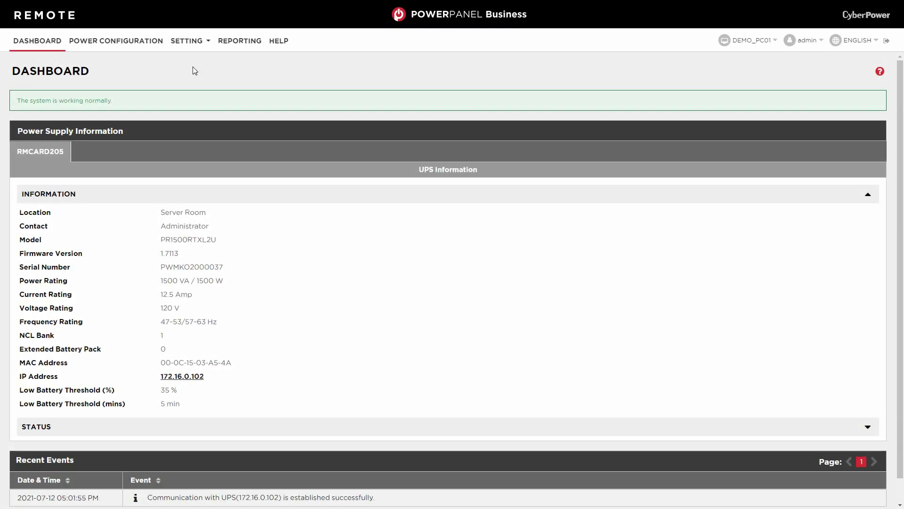
On the Notification Channels settings page, select Gmail as the e-mail provider
click(195, 42)
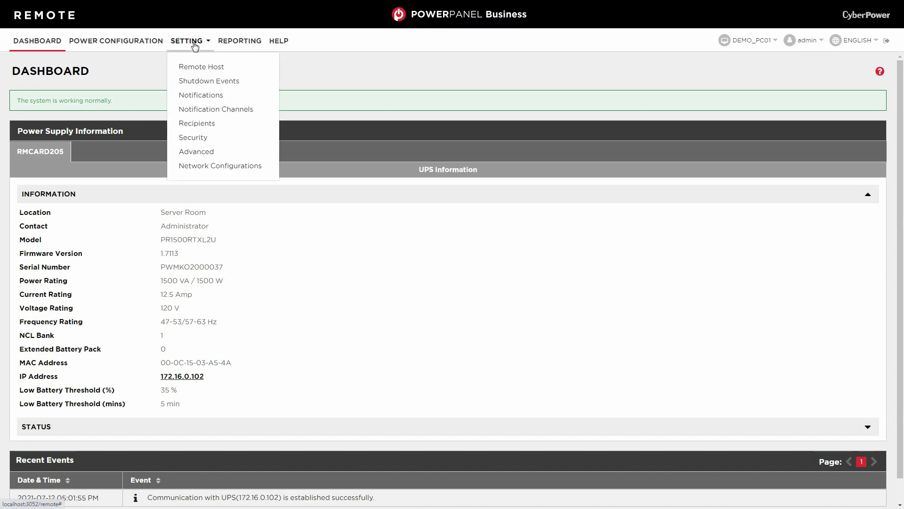
click(245, 111)
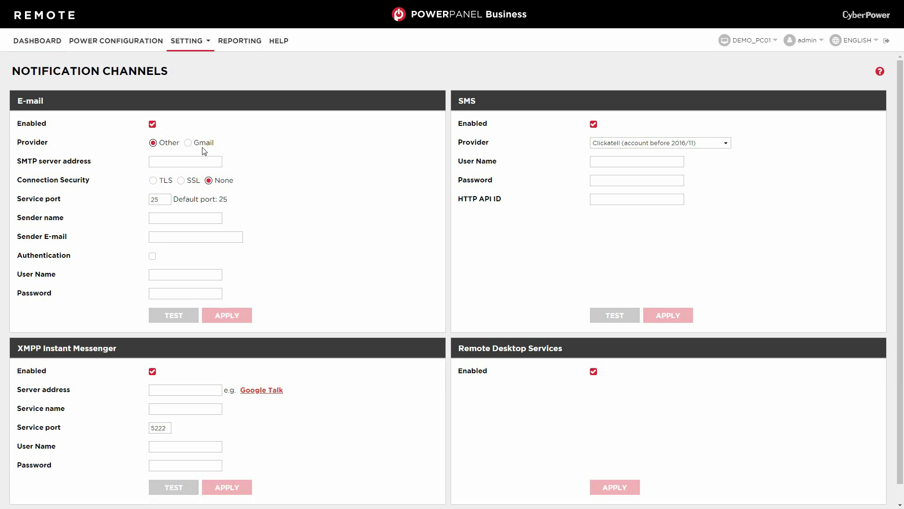
click(188, 143)
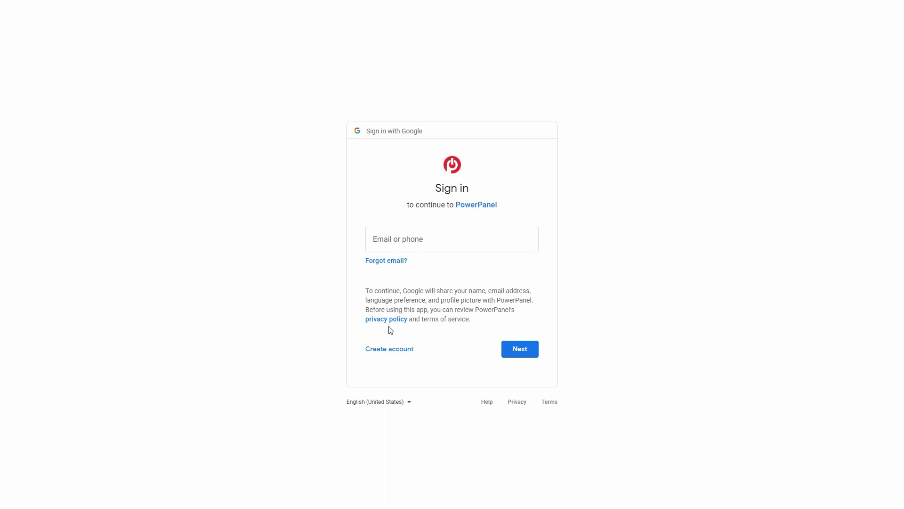
Sign in with the Gmail account's address and password, and allow PowerPanel to send email on its behalf
click(510, 237)
key(ctrl+v)
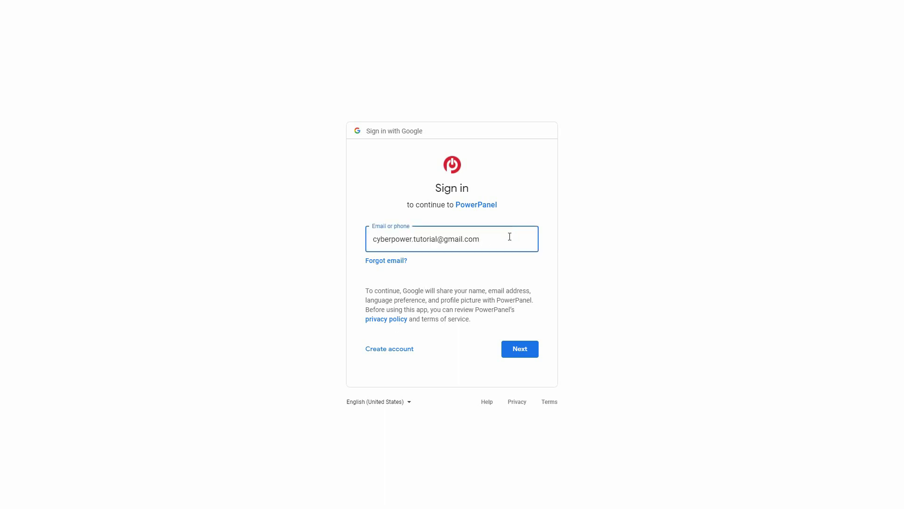
click(520, 347)
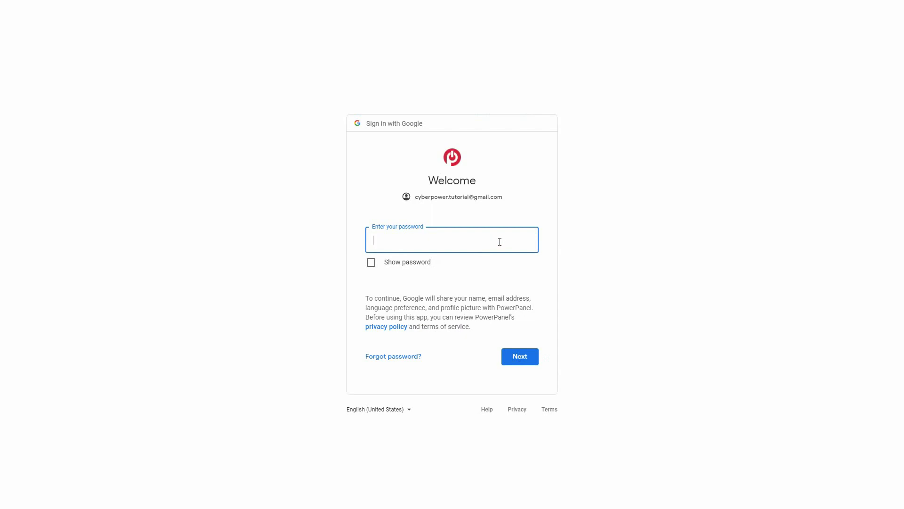
text(•••••••••)
click(521, 357)
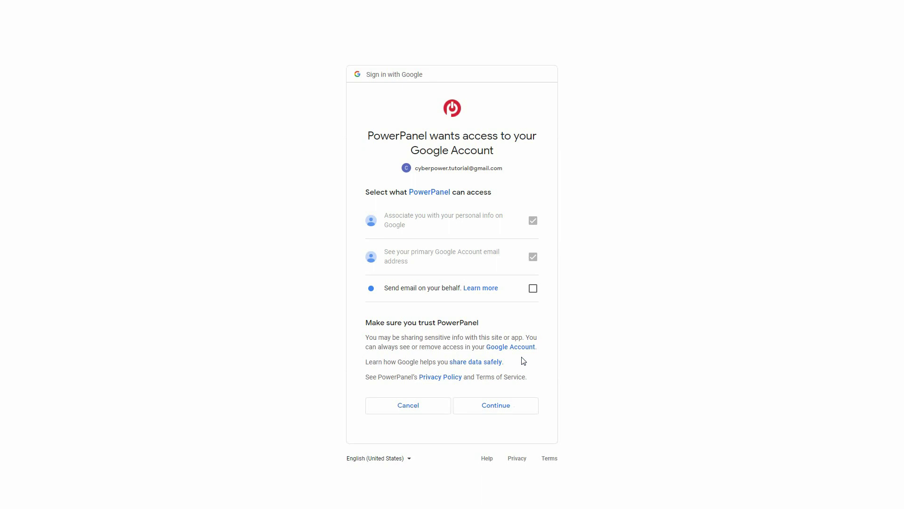
click(533, 289)
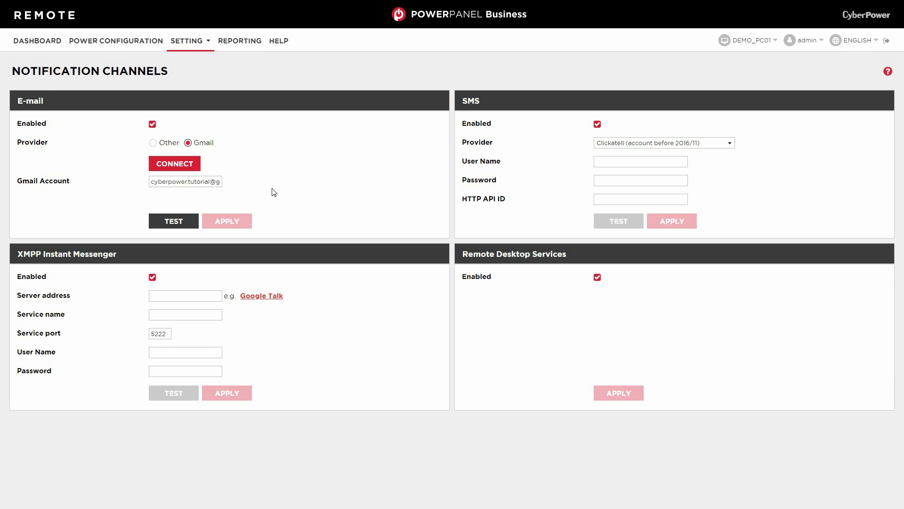
Send a test email through the Gmail sender, then switch the e-mail provider back to Other
click(180, 222)
click(153, 143)
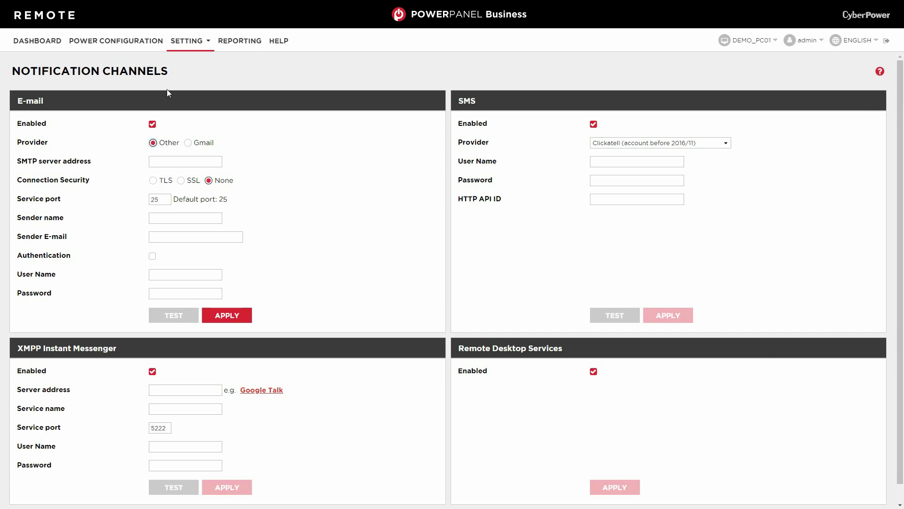
Open the Default Receiver recipient for editing, keeping English(USA) as its language
click(186, 42)
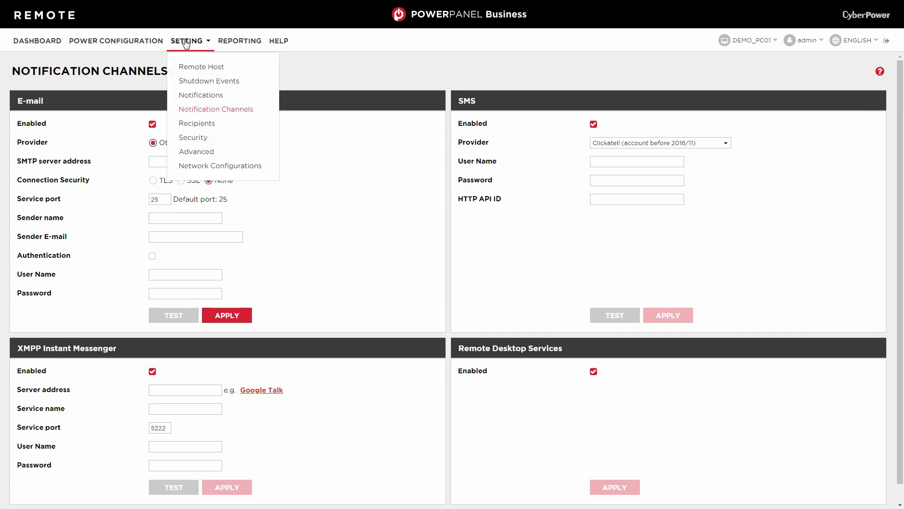
click(206, 124)
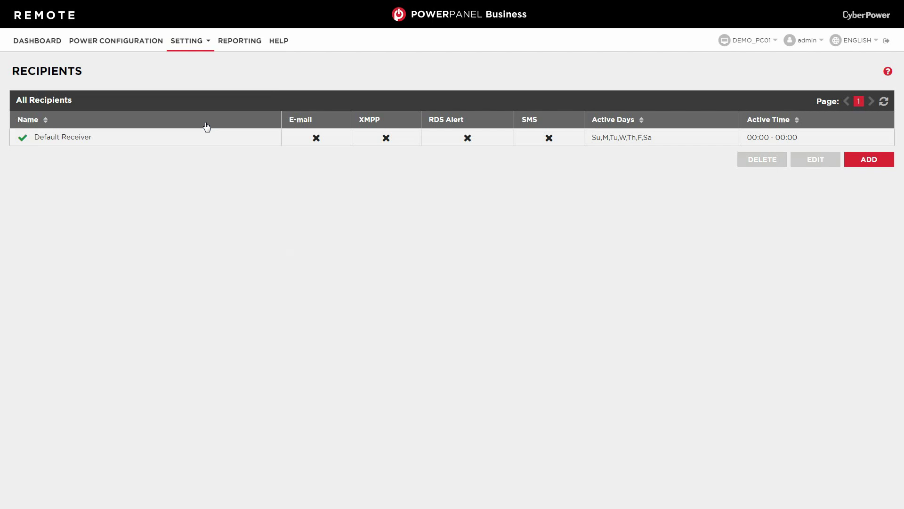
click(218, 140)
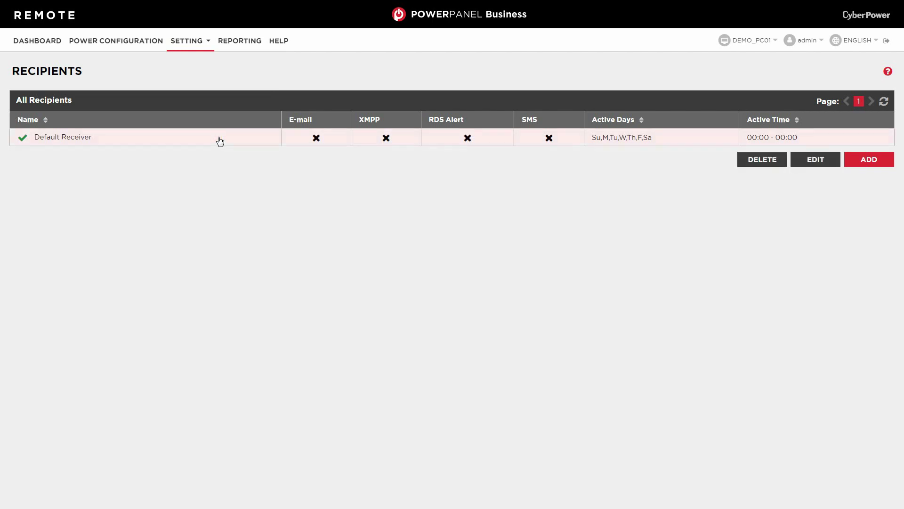
click(813, 160)
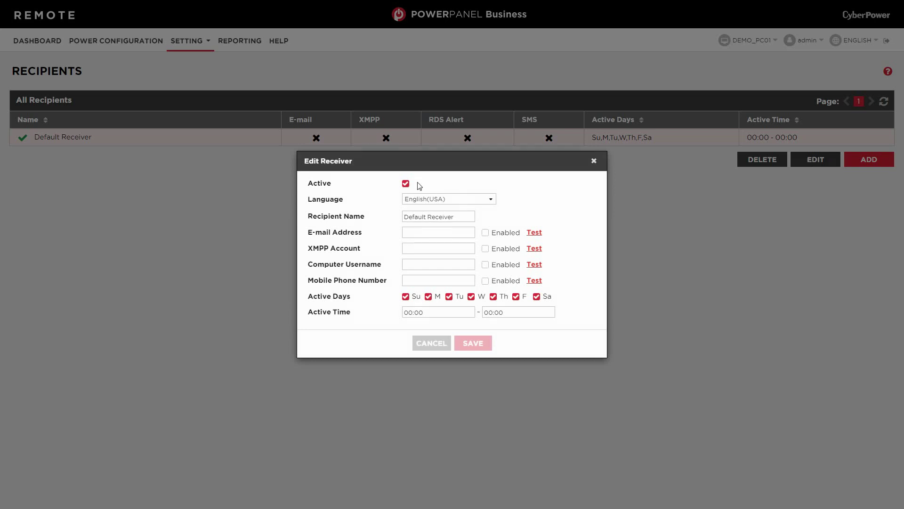
click(453, 199)
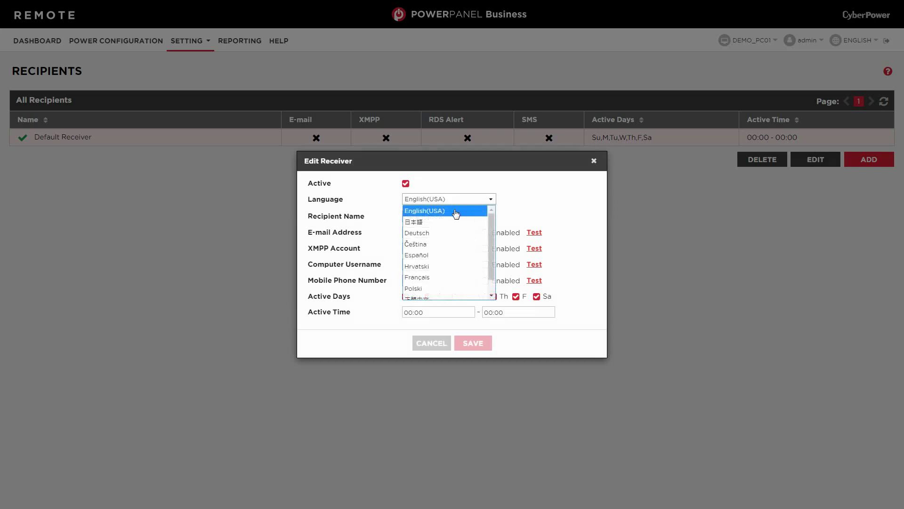
click(455, 212)
Rename the recipient to 'Demo', add its e-mail address, enable e-mail, test it and save
drag(456, 213, 372, 222)
text(Demo)
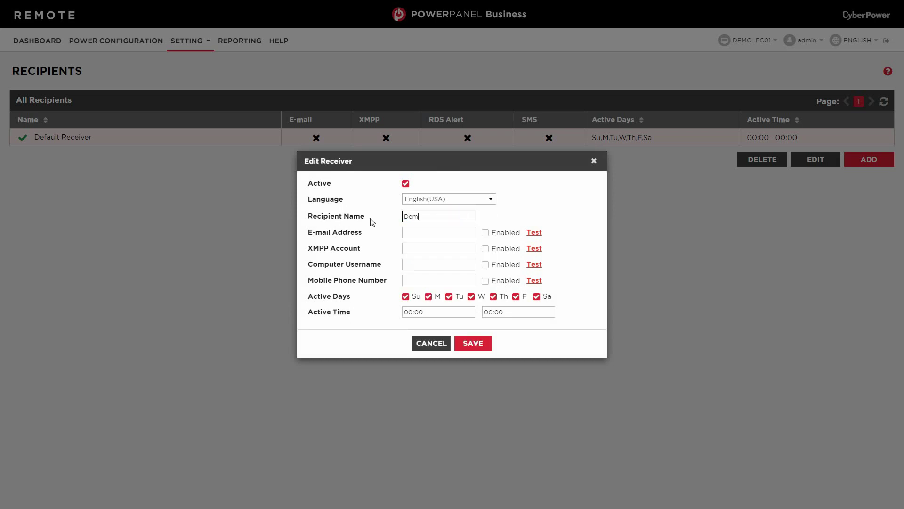
click(460, 232)
key(ctrl+v)
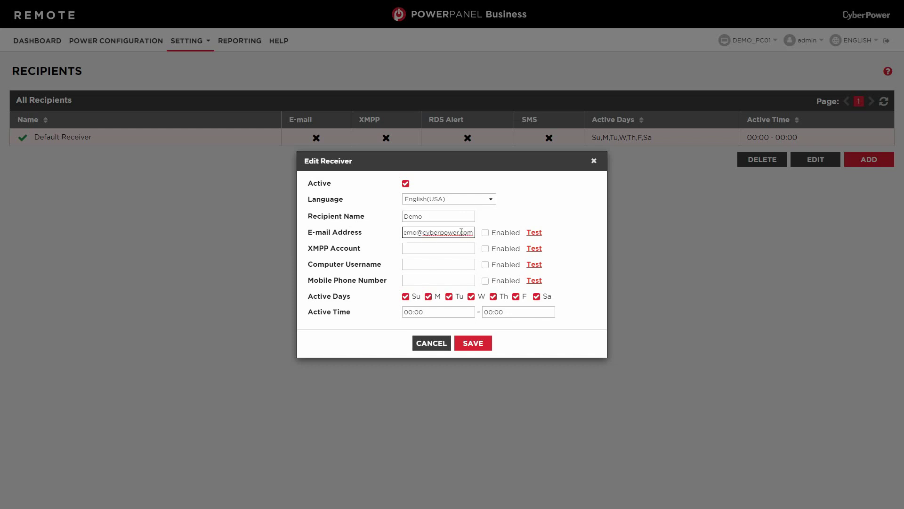
click(486, 233)
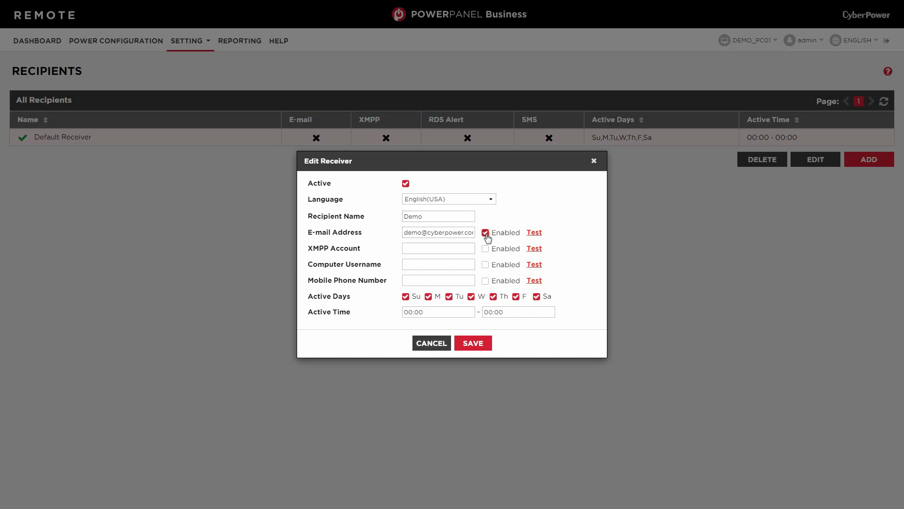
click(531, 235)
click(474, 345)
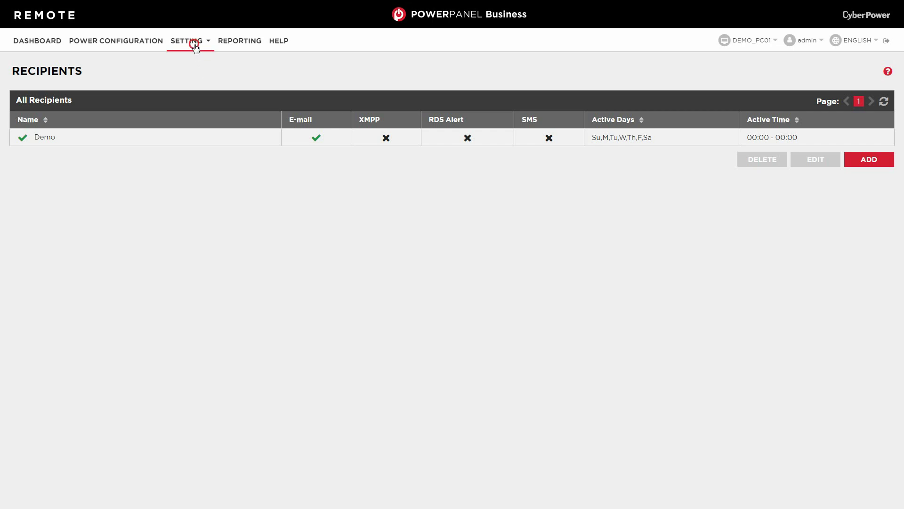
Open the Notifications settings and leave Shutdown initiated sending Instant
click(195, 41)
click(202, 95)
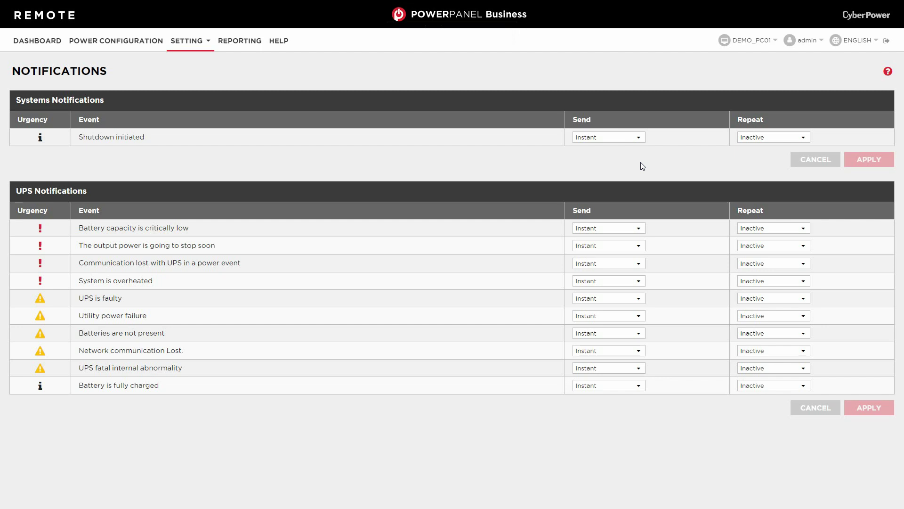
click(631, 137)
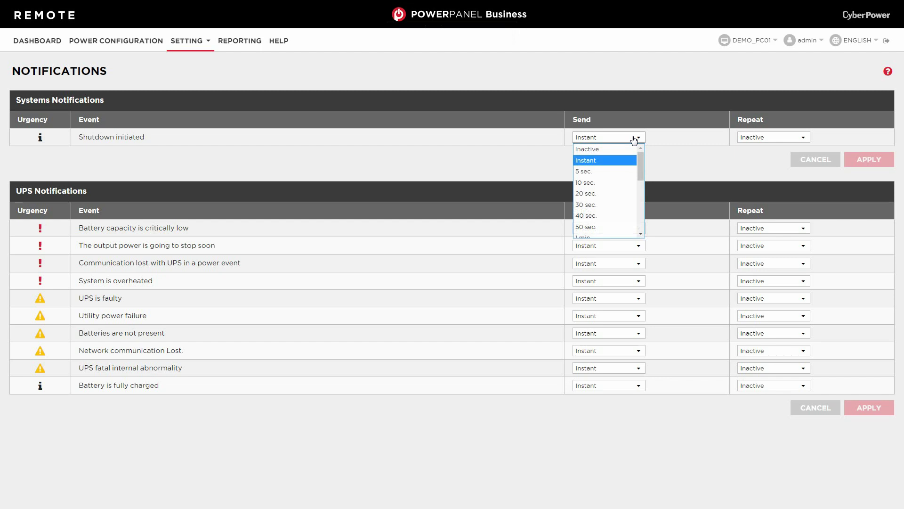
click(615, 166)
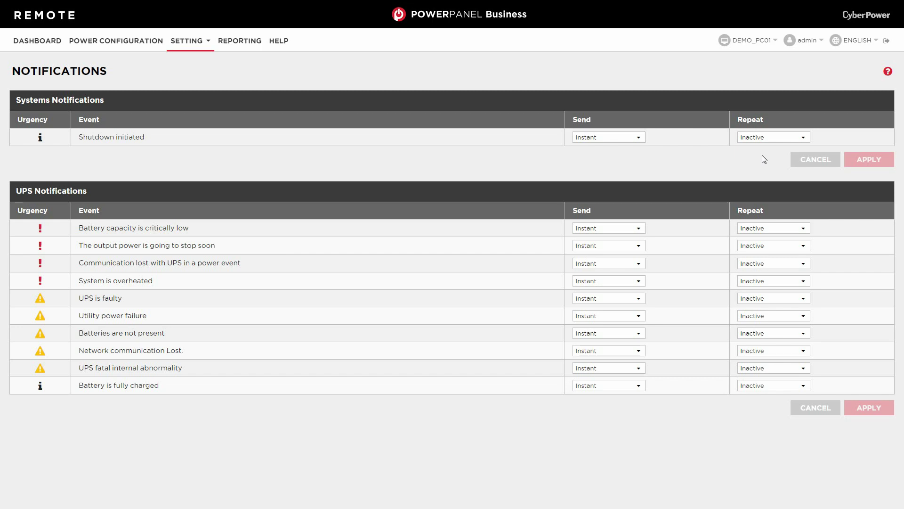
Set Shutdown initiated to repeat every 30 sec. and apply the system notification settings
click(763, 138)
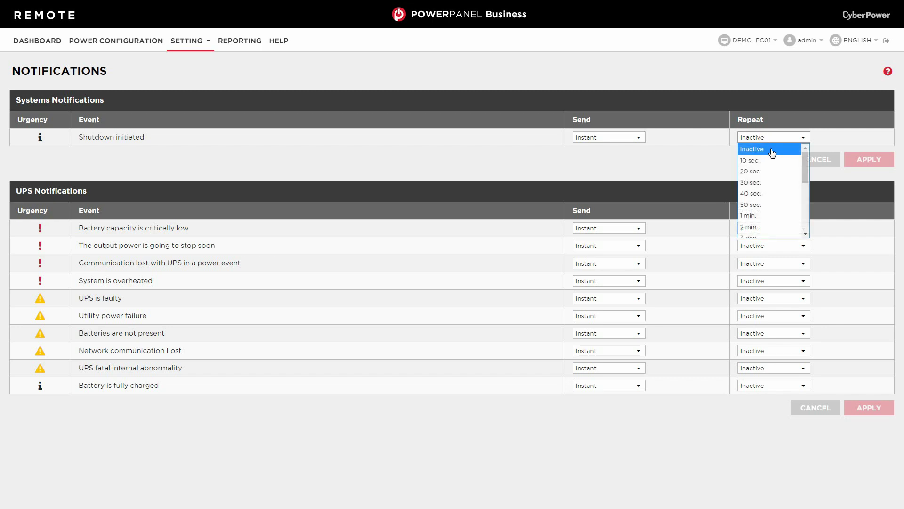
click(769, 183)
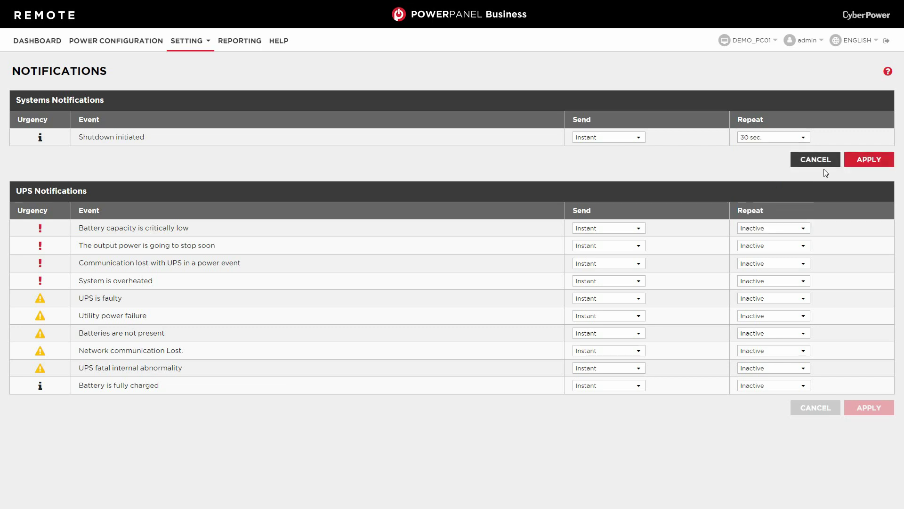
click(865, 160)
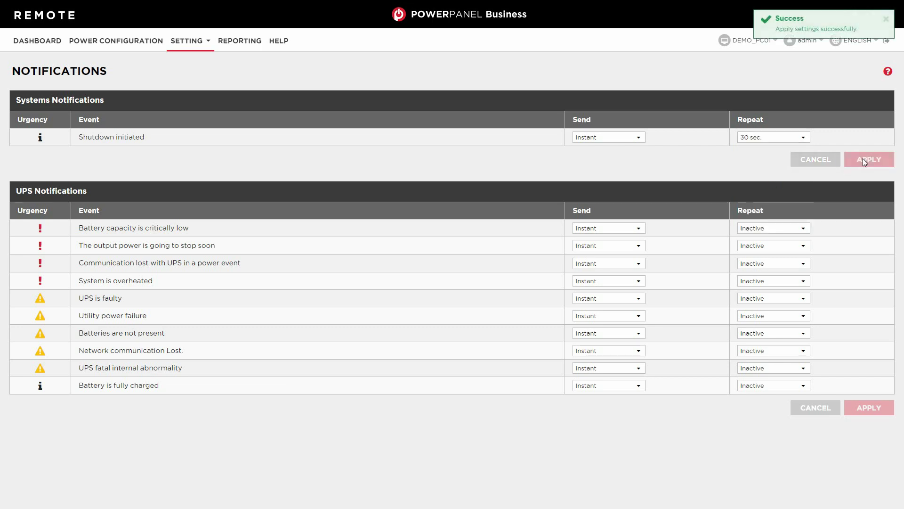